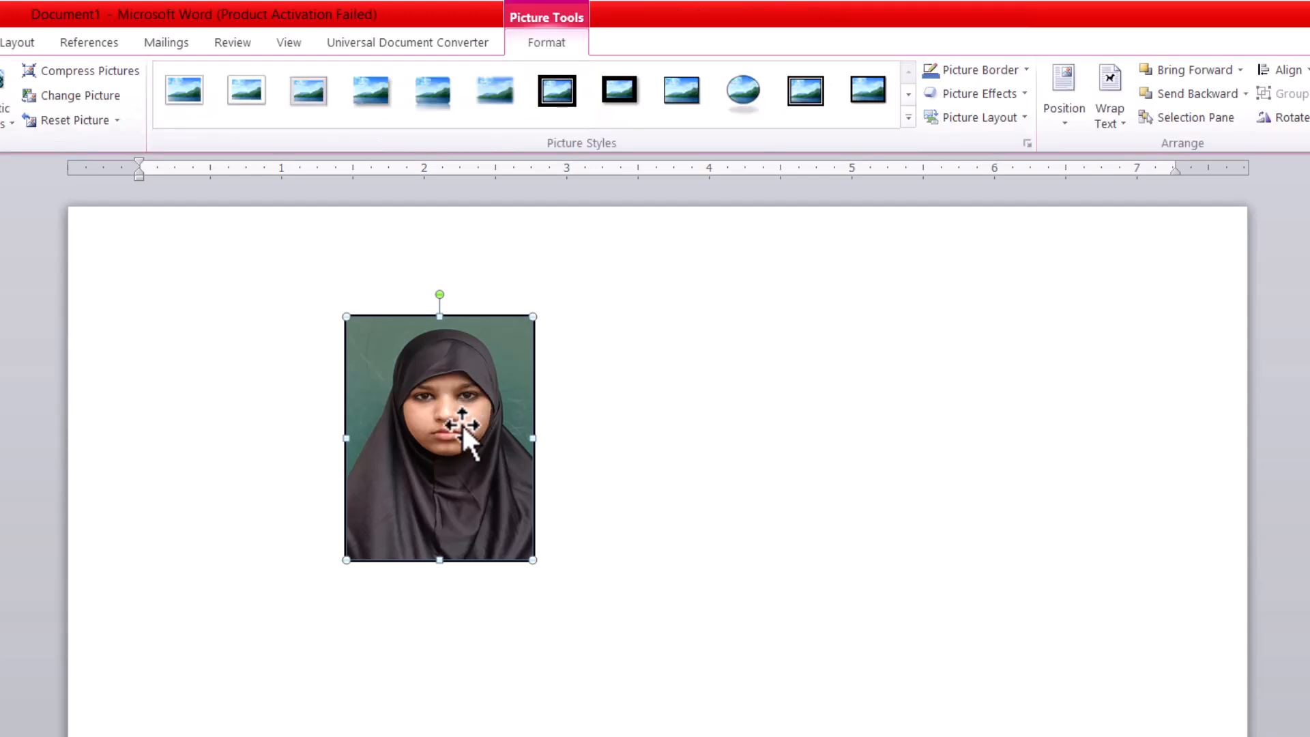
# Step: Move the portrait picture into the upper-left corner of the page, just inside the page edges
pyautogui.moveTo(442, 403); pyautogui.dragTo(258, 376)
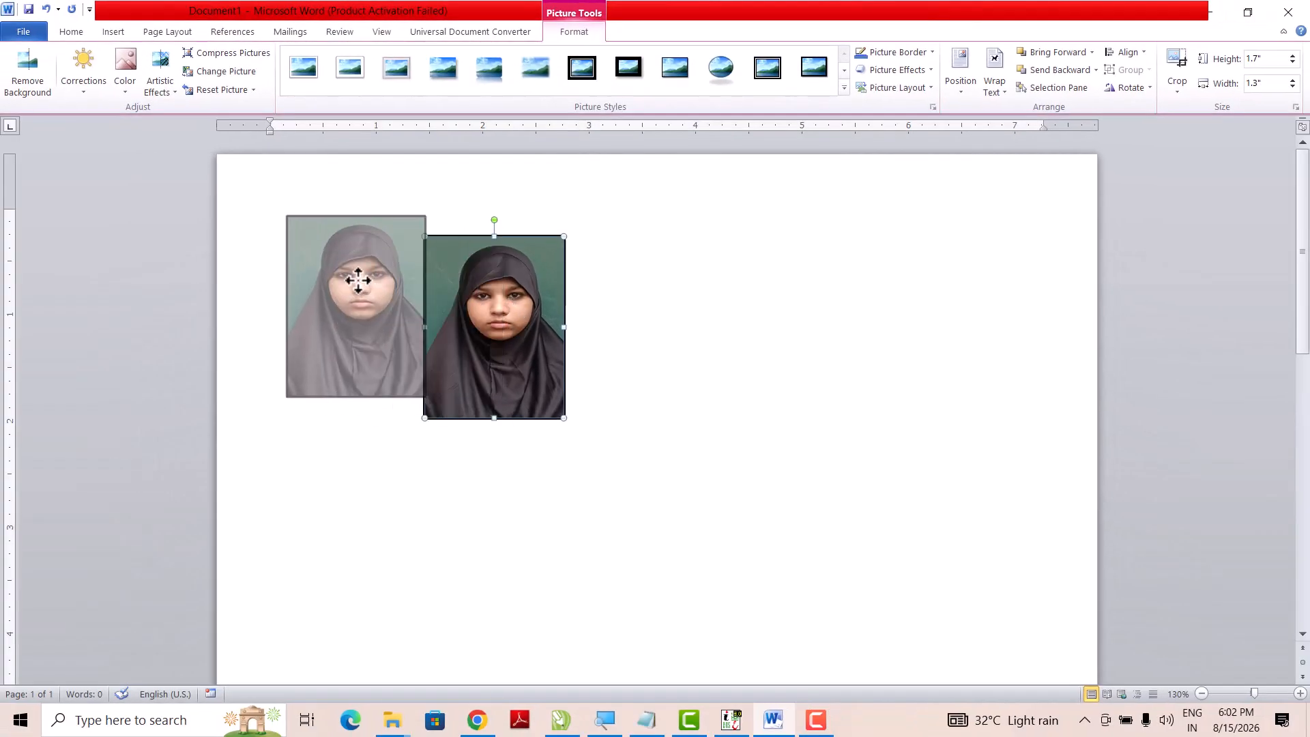
pyautogui.moveTo(358, 280); pyautogui.dragTo(322, 245)
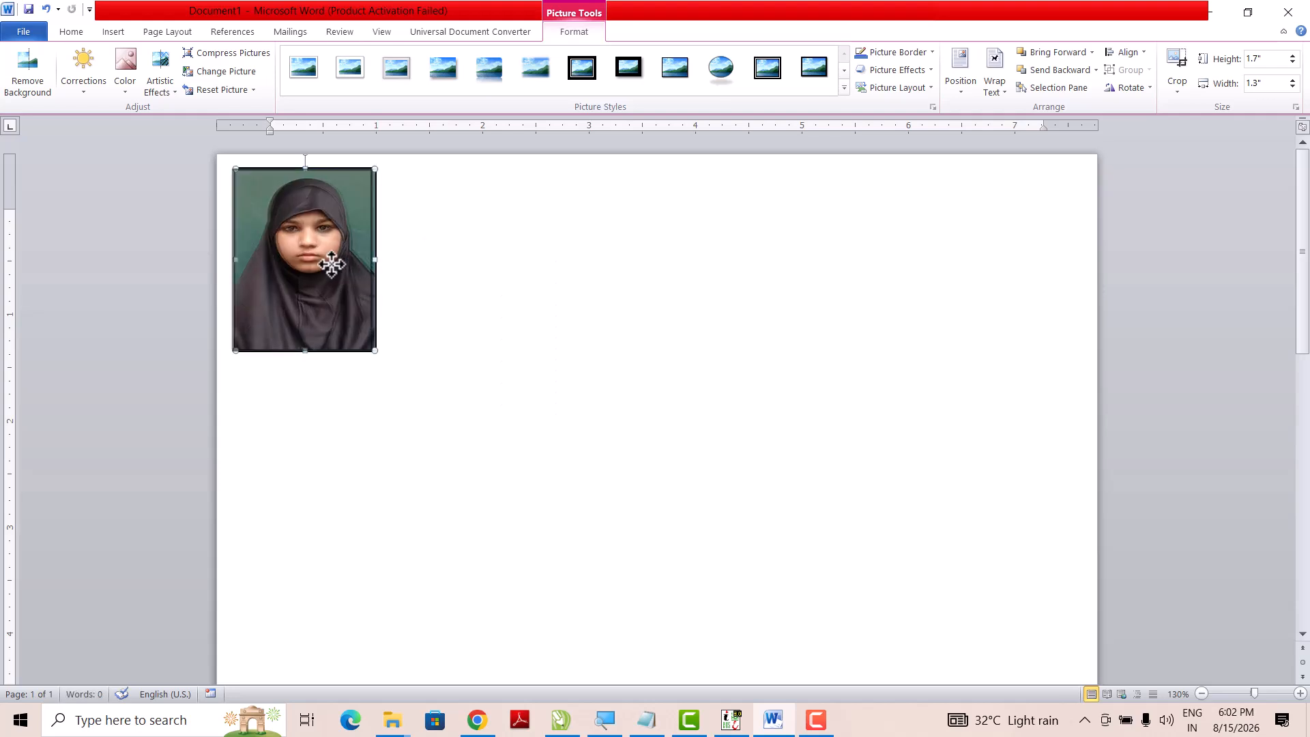
pyautogui.click(454, 270)
pyautogui.click(301, 256)
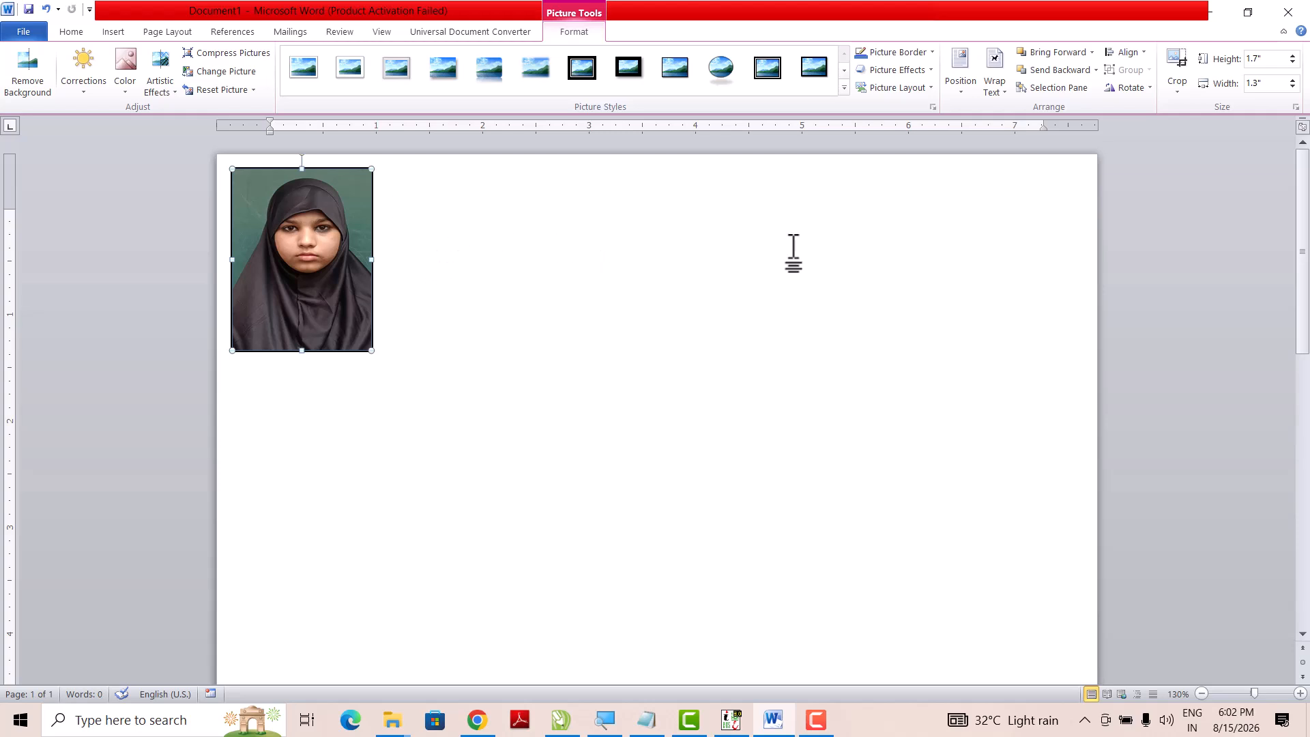
# Step: Duplicate the portrait, place the duplicate beside the original in line with it, and delete the duplicate
pyautogui.click(407, 273)
pyautogui.click(340, 272)
pyautogui.hotkey('ctrl', 'd')
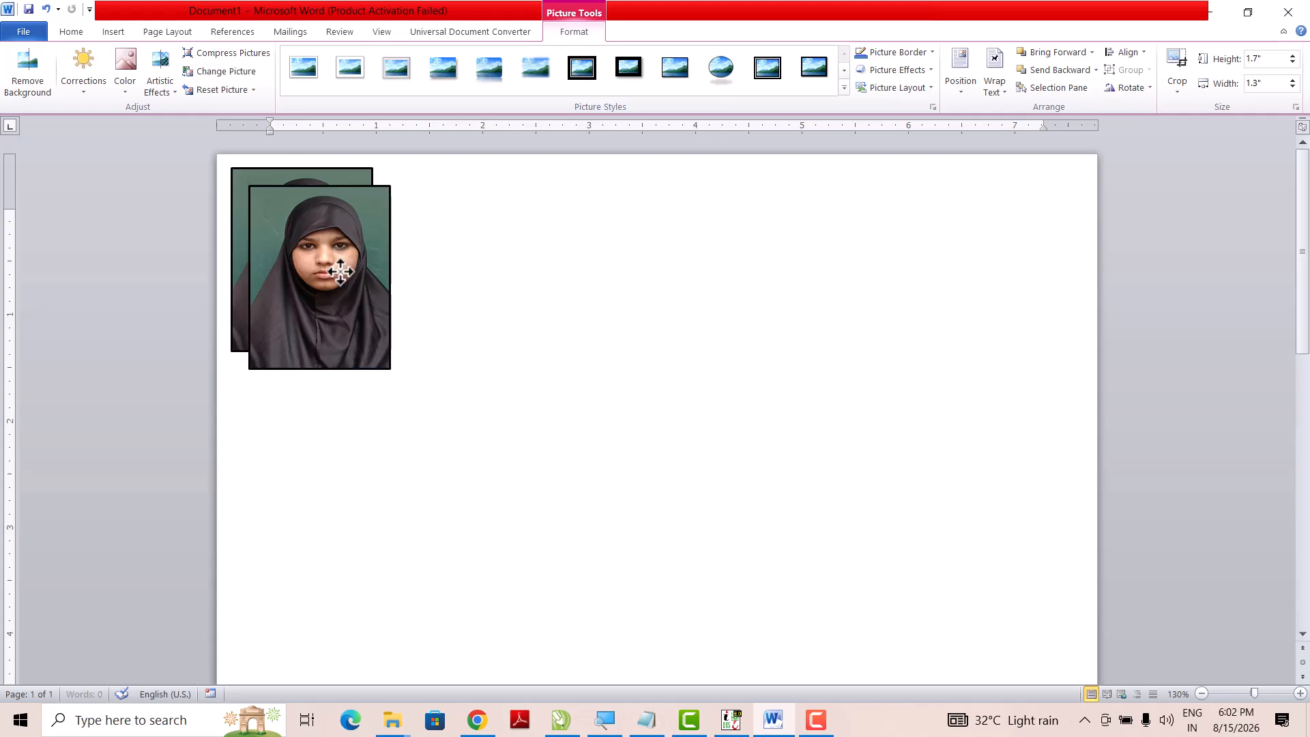
pyautogui.moveTo(340, 272); pyautogui.dragTo(472, 251)
pyautogui.click(494, 263)
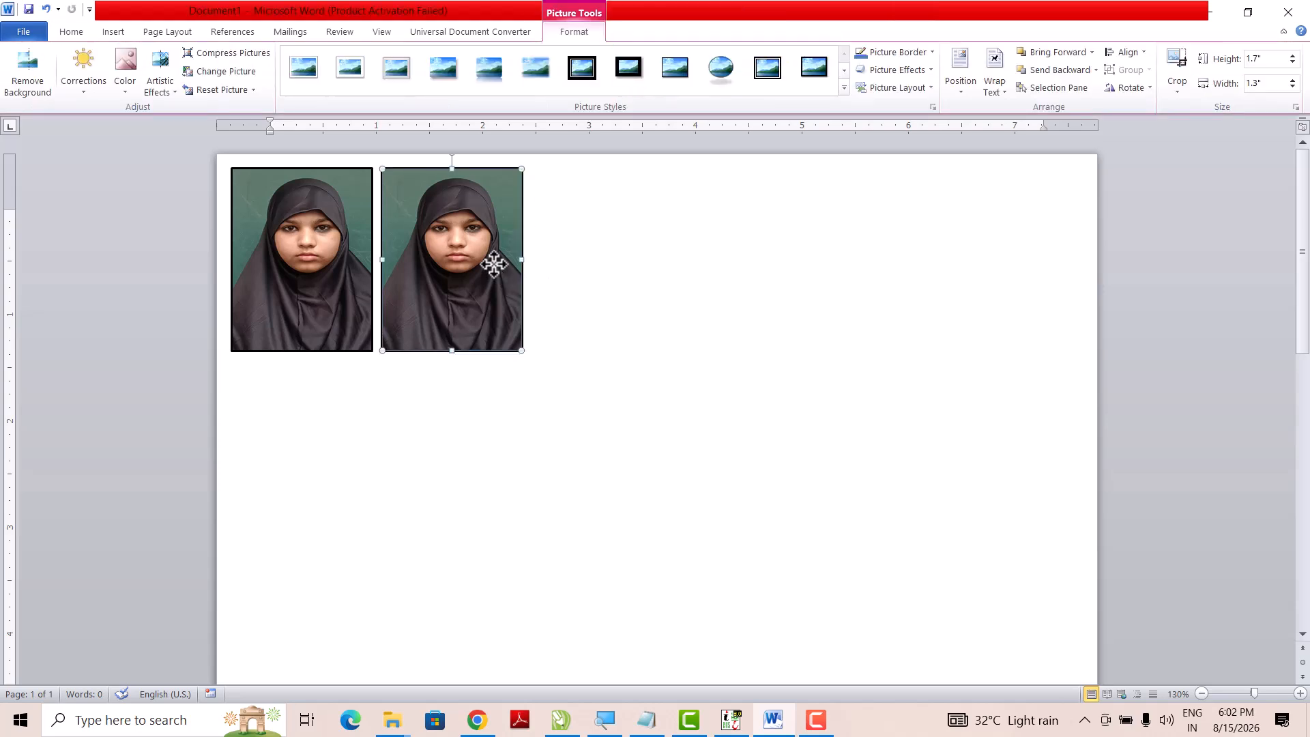
pyautogui.press('Delete')
# Step: Try copying the portrait twice along the same row, and remove both copies so only the original remains
pyautogui.click(343, 254)
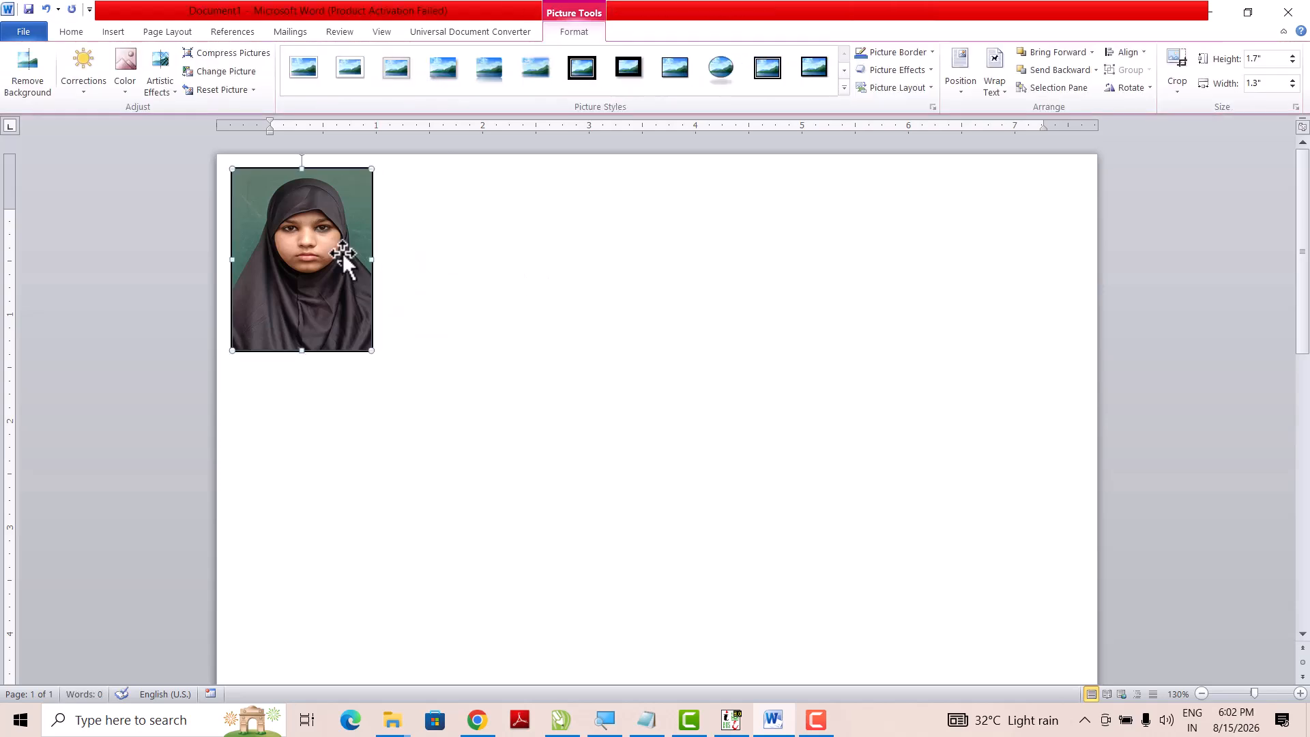
pyautogui.moveTo(342, 254); pyautogui.dragTo(491, 252)
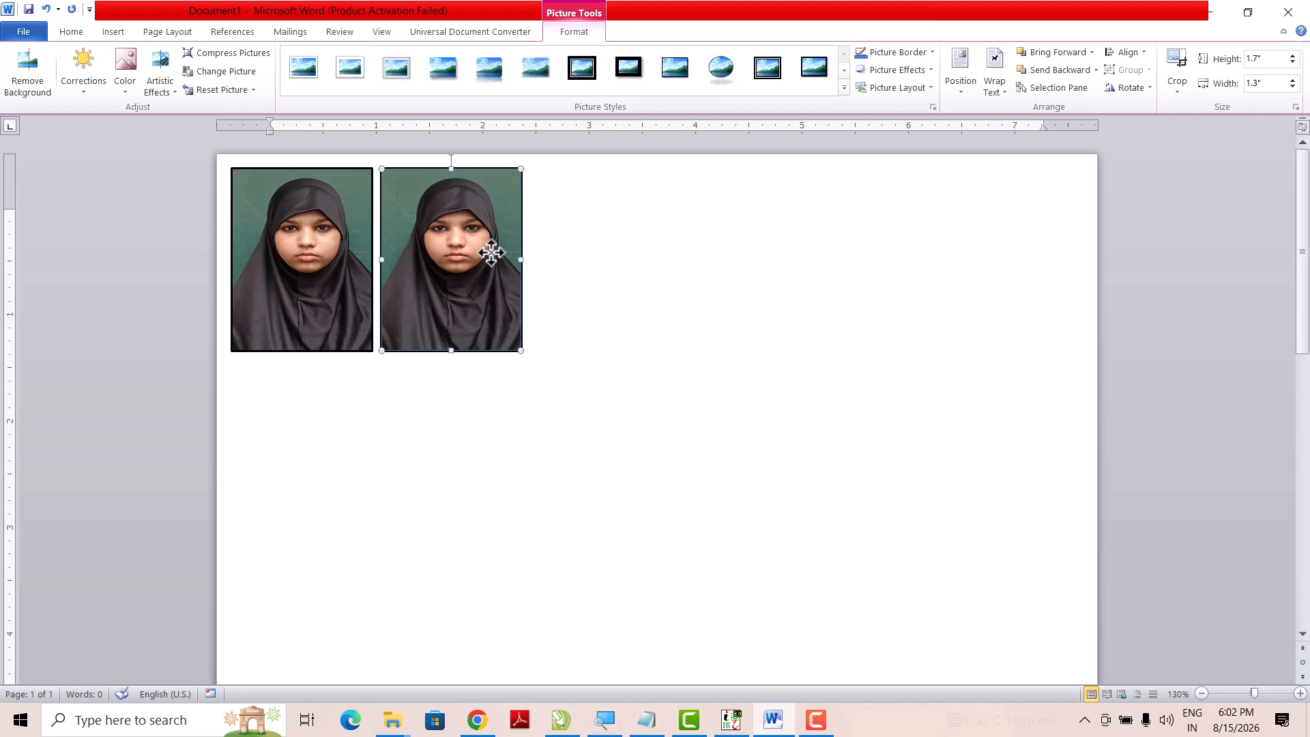
pyautogui.moveTo(492, 251); pyautogui.dragTo(620, 243)
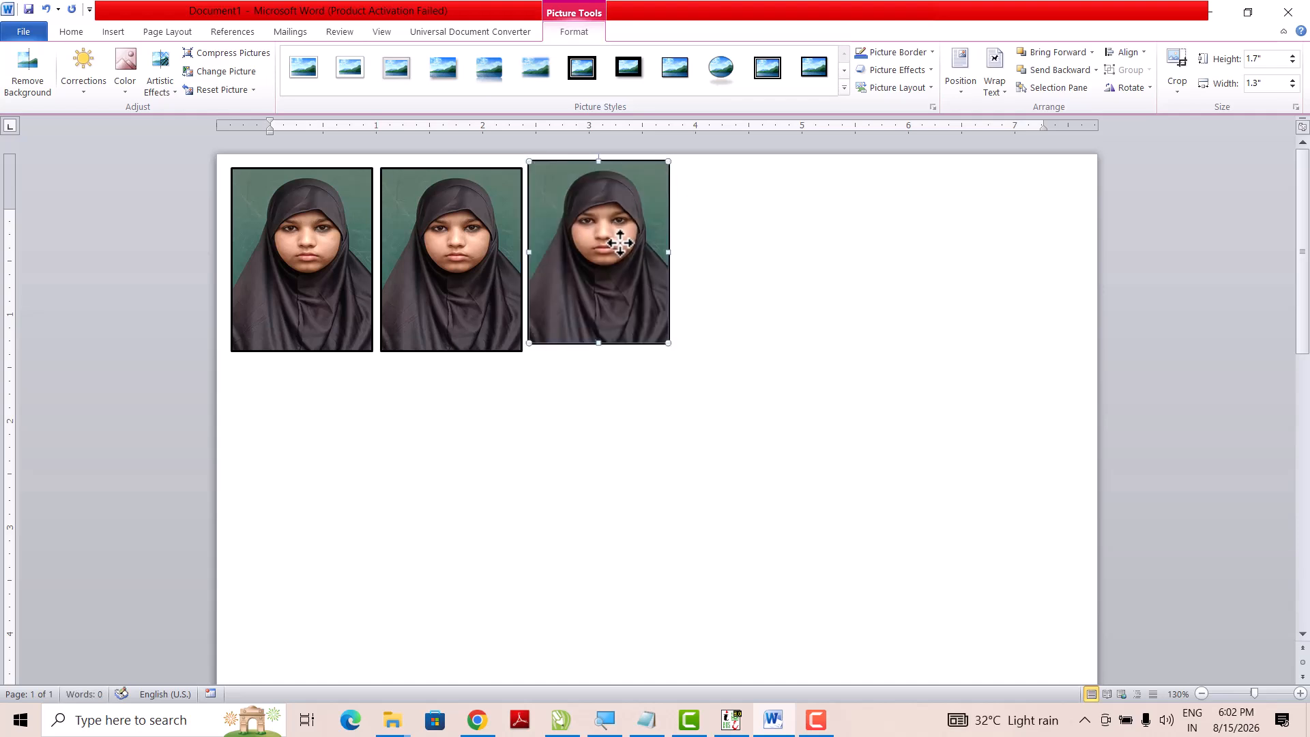
pyautogui.press('Delete')
pyautogui.hotkey('ctrl', 'z')
pyautogui.hotkey('ctrl', 'z')
pyautogui.hotkey('ctrl', 'z')
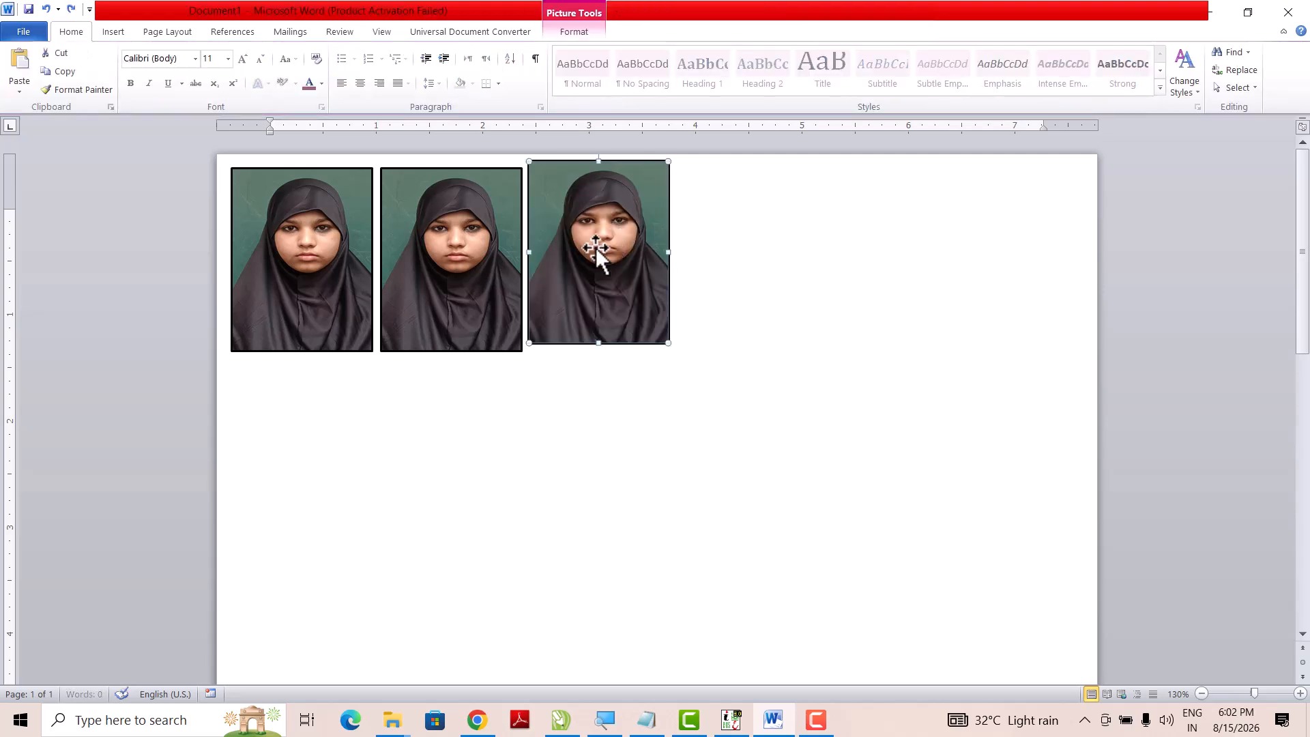
pyautogui.click(450, 281)
pyautogui.click(337, 261)
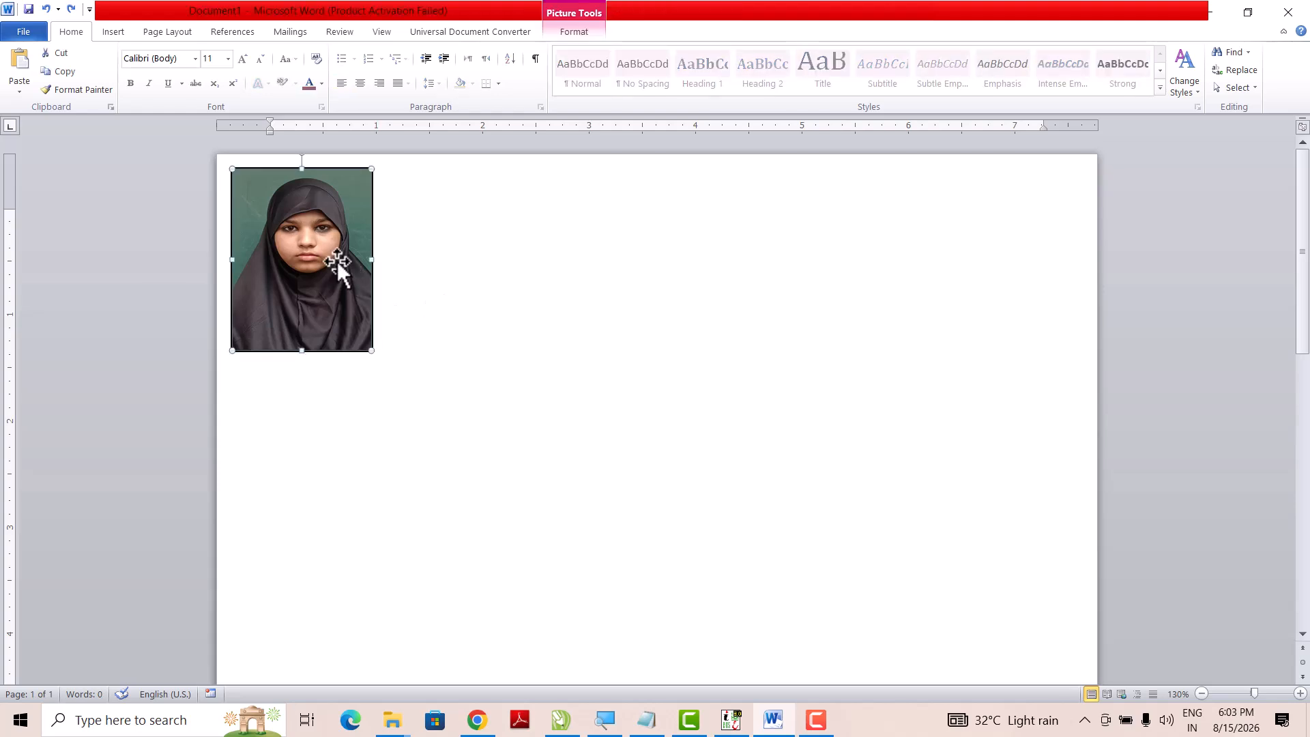
# Step: Copy the portrait to the right of the original at the same height and nudge the copy left to narrow the gap
pyautogui.moveTo(337, 261); pyautogui.dragTo(486, 260)
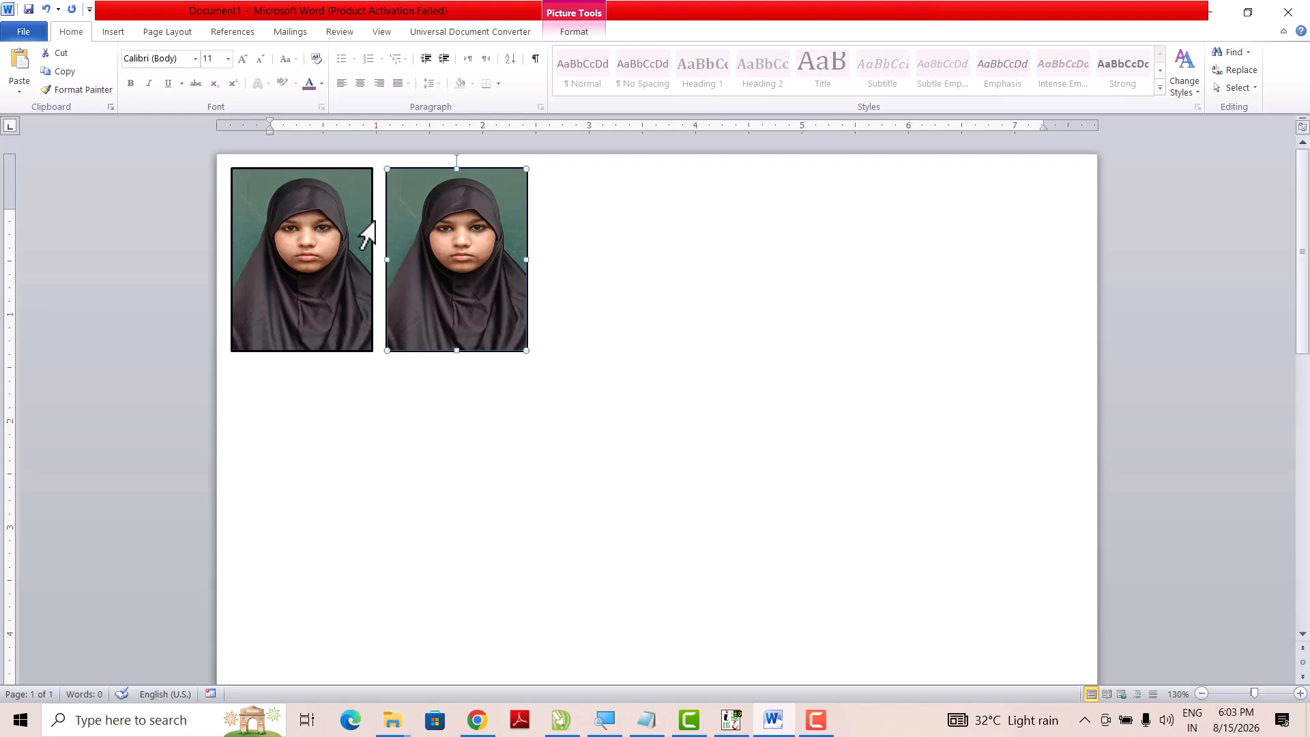
pyautogui.moveTo(450, 252); pyautogui.dragTo(454, 253)
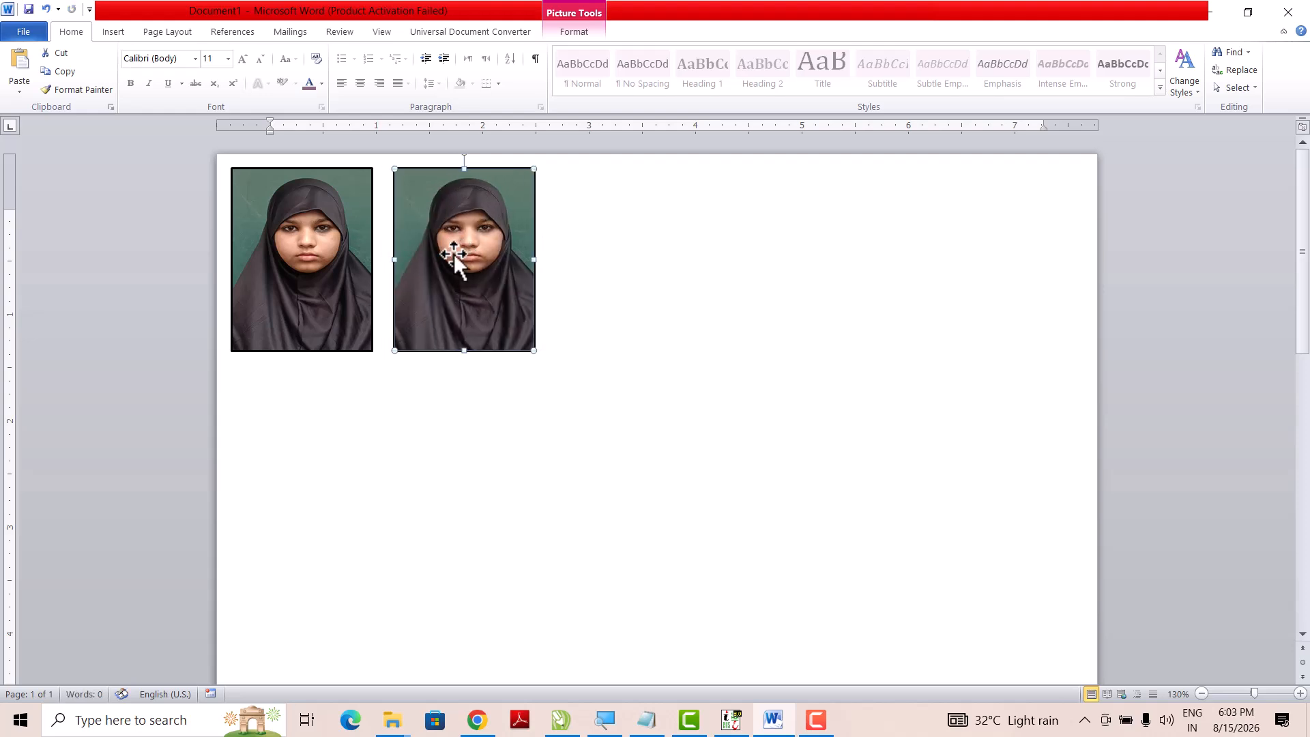
pyautogui.hotkey('ctrl', 'Left')
pyautogui.hotkey('ctrl', 'Left')
pyautogui.hotkey('ctrl', 'Left')
pyautogui.hotkey('ctrl', 'Left')
pyautogui.hotkey('ctrl', 'Left')
pyautogui.hotkey('ctrl', 'Left')
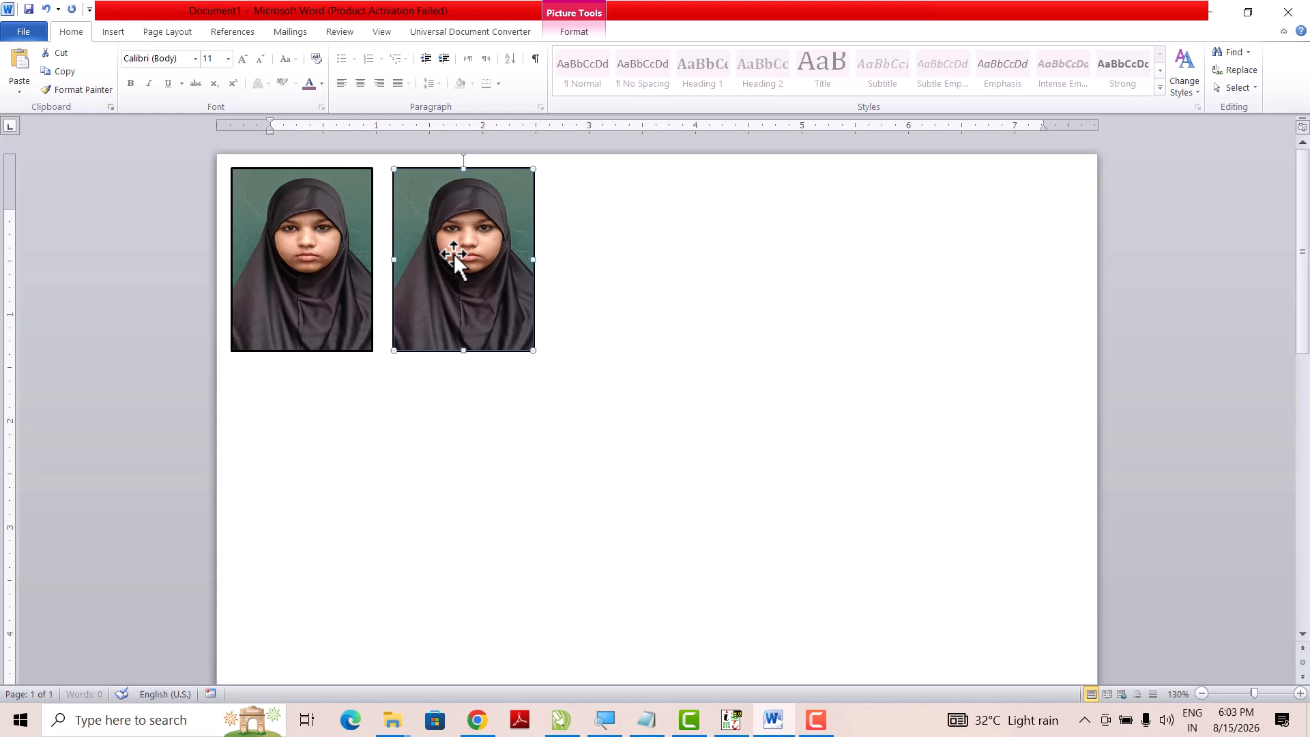
pyautogui.hotkey('ctrl', 'Left')
pyautogui.hotkey('ctrl', 'Left')
# Step: Add three more copies of the portrait with small gaps to complete a row of five across the page
pyautogui.click(543, 248)
pyautogui.click(464, 258)
pyautogui.moveTo(465, 258); pyautogui.dragTo(895, 267)
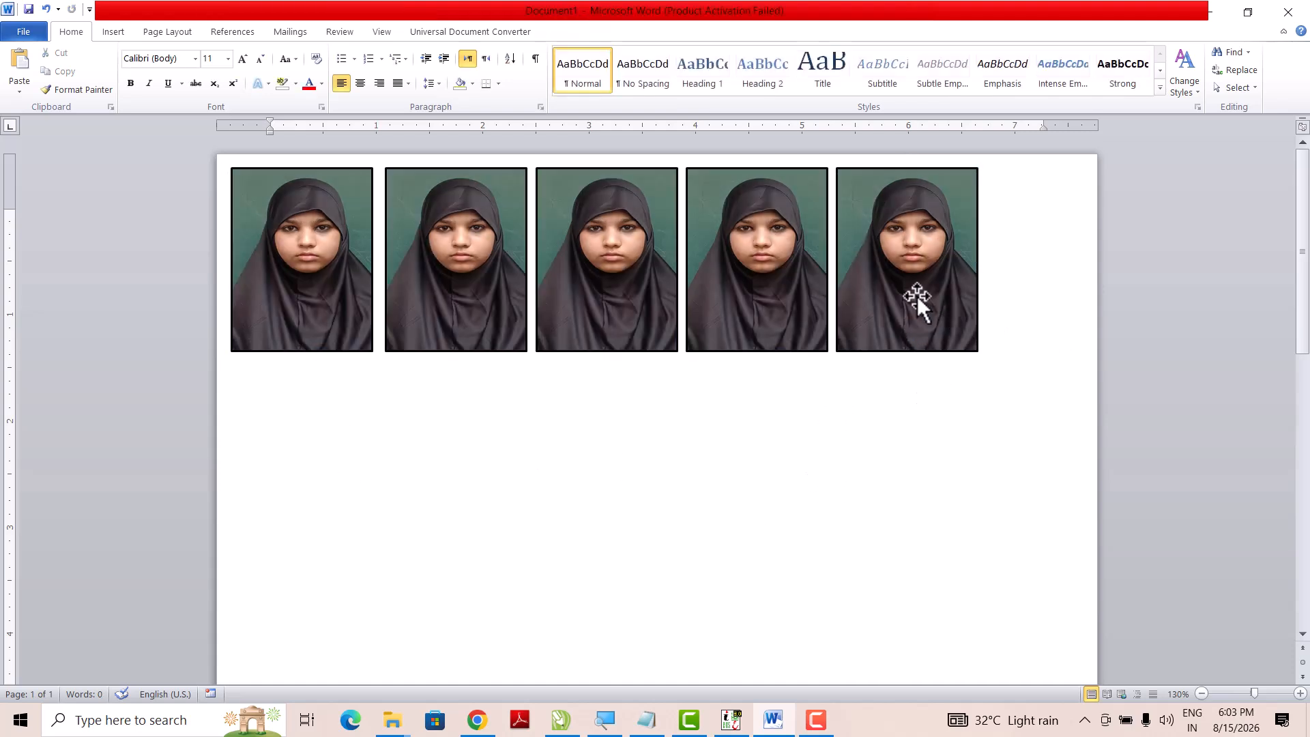
# Step: Select all five portraits in the row and copy them straight down as a second row
pyautogui.keyDown('ctrl'); pyautogui.click(783, 287); pyautogui.keyUp('ctrl')
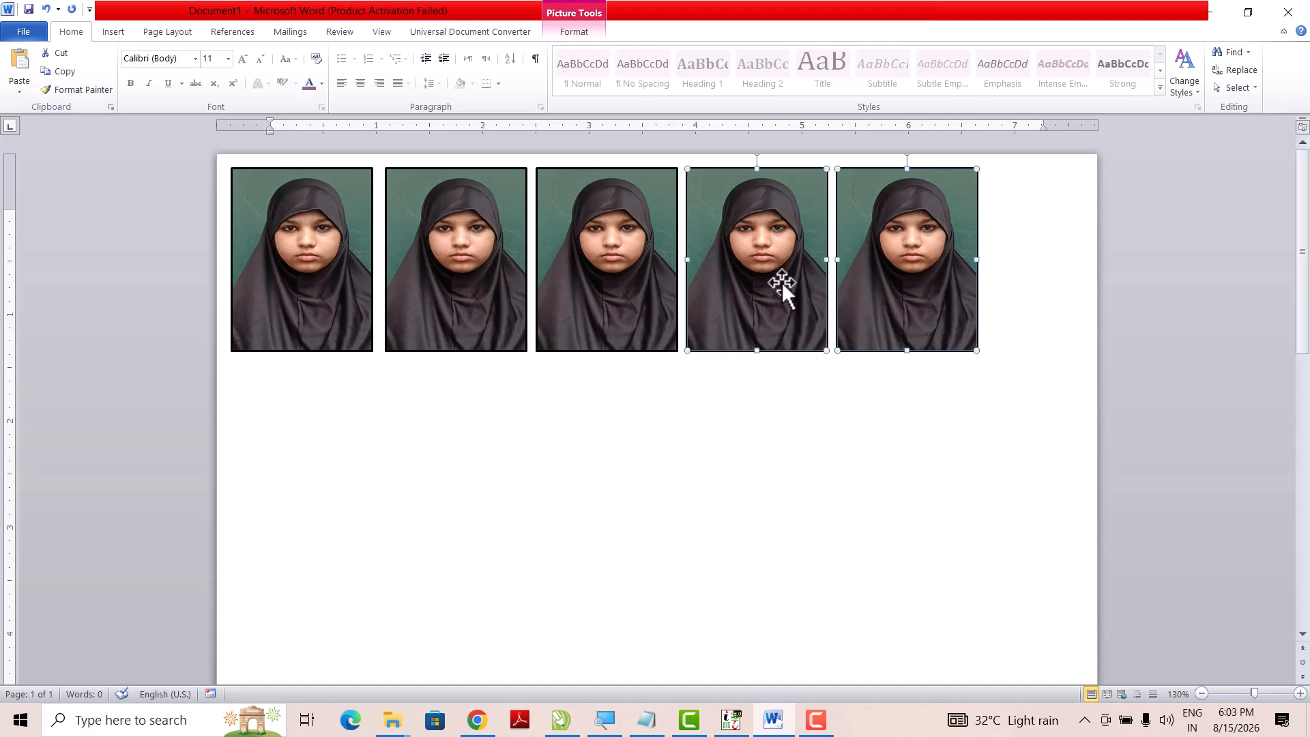
pyautogui.keyDown('ctrl'); pyautogui.click(590, 266); pyautogui.keyUp('ctrl')
pyautogui.keyDown('ctrl'); pyautogui.click(434, 273); pyautogui.keyUp('ctrl')
pyautogui.keyDown('ctrl'); pyautogui.click(312, 273); pyautogui.keyUp('ctrl')
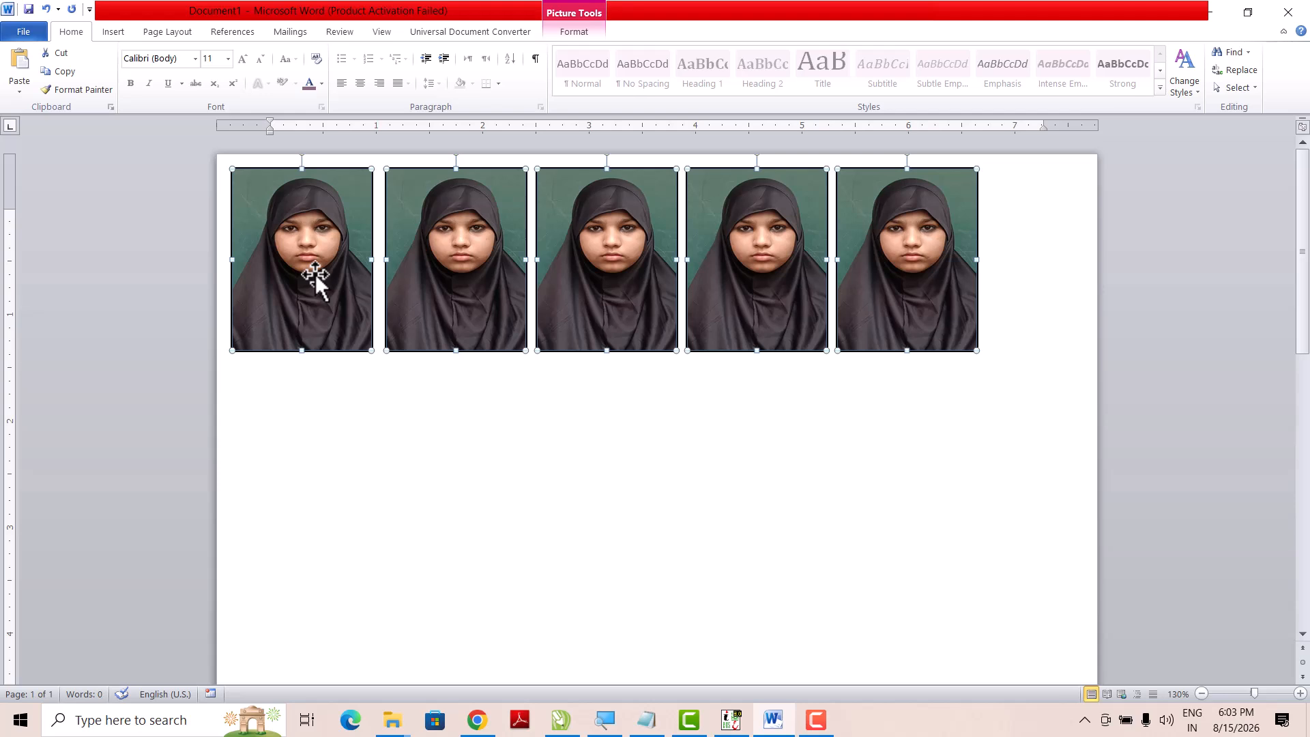
pyautogui.moveTo(606, 268); pyautogui.dragTo(606, 434)
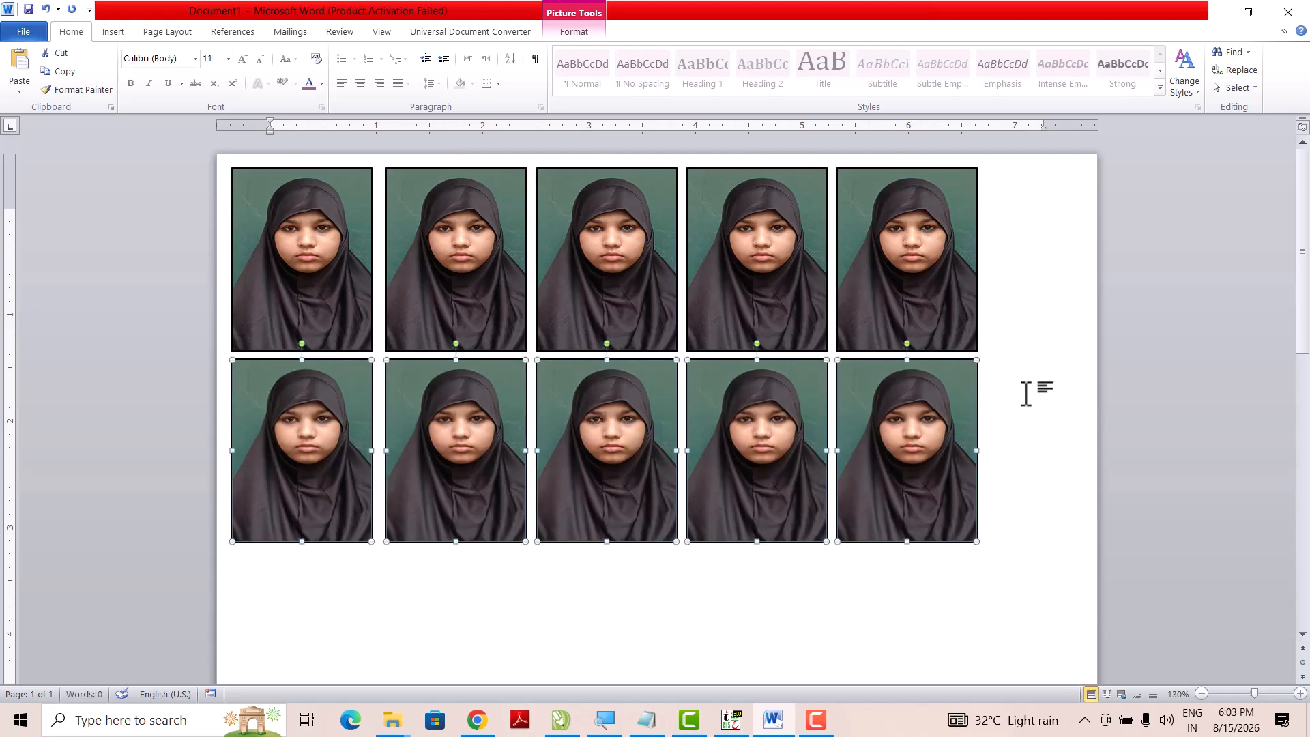
# Step: Shift the second row of portraits slightly down to widen the gap between the rows, and deselect it
pyautogui.hotkey('ctrl', 'Down')
pyautogui.hotkey('ctrl', 'Down')
pyautogui.hotkey('ctrl', 'Down')
pyautogui.hotkey('ctrl', 'Down')
pyautogui.hotkey('ctrl', 'Down')
pyautogui.moveTo(642, 435); pyautogui.dragTo(642, 442)
pyautogui.click(1056, 418)
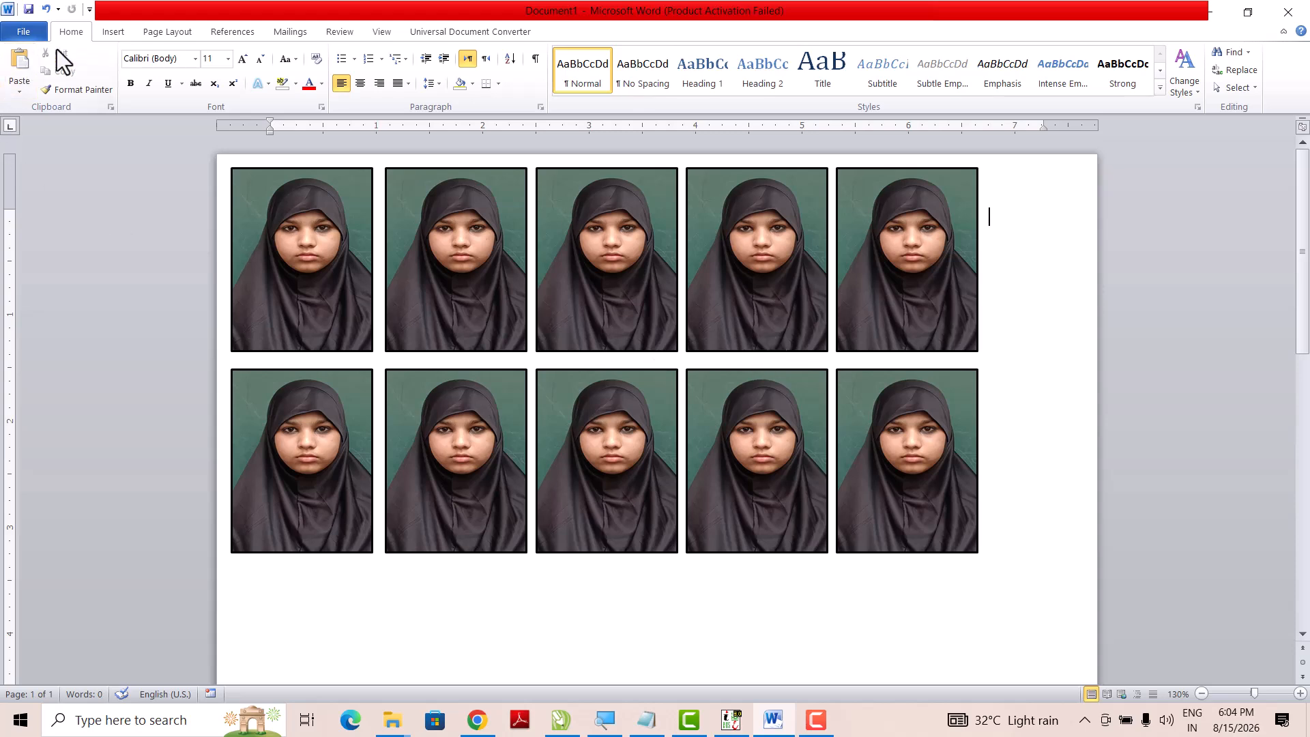
# Step: Open the document's print settings and choose the EPSON L3210 Series printer
pyautogui.click(25, 32)
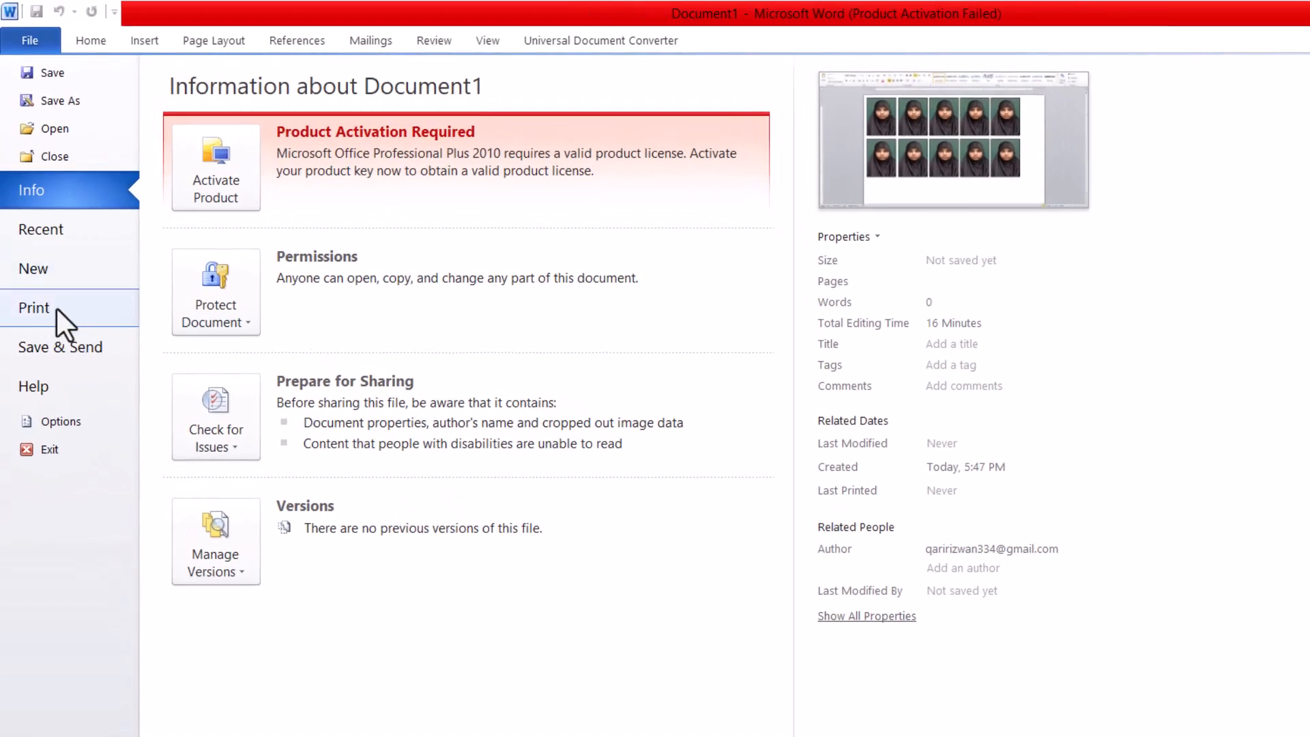
pyautogui.click(56, 309)
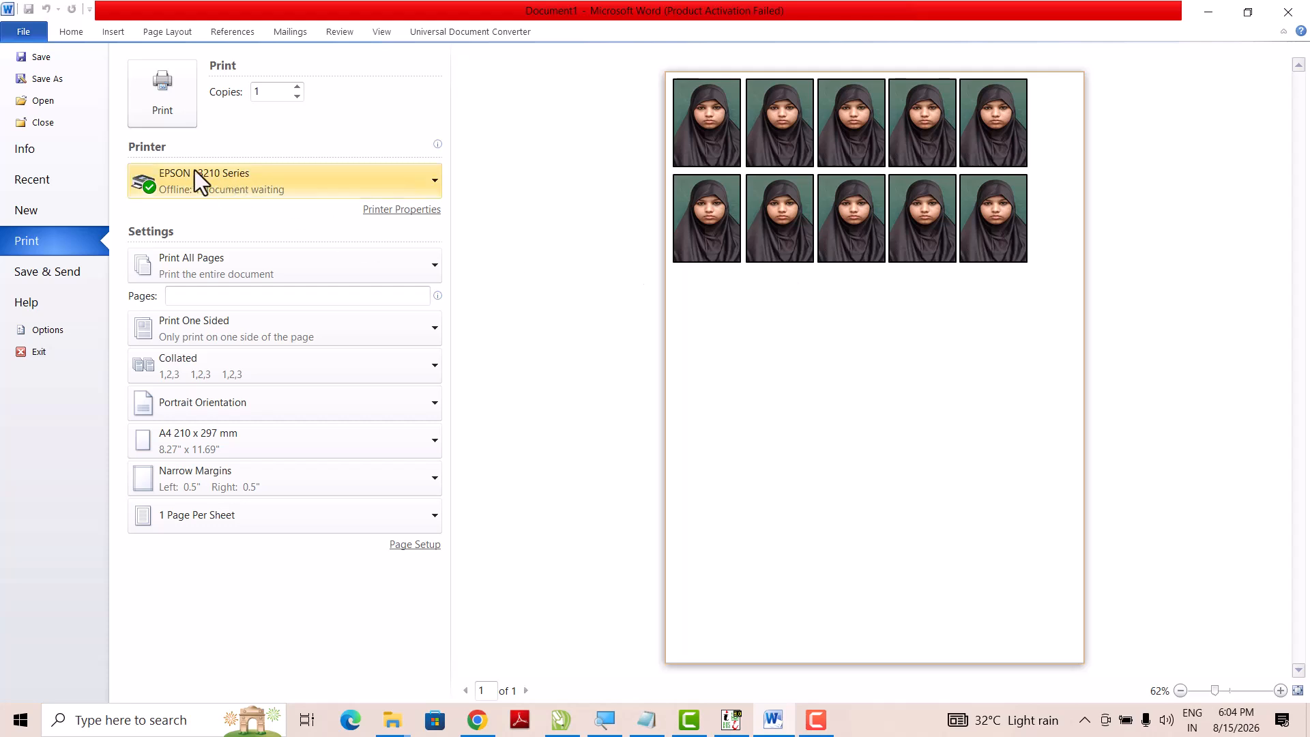
pyautogui.click(306, 177)
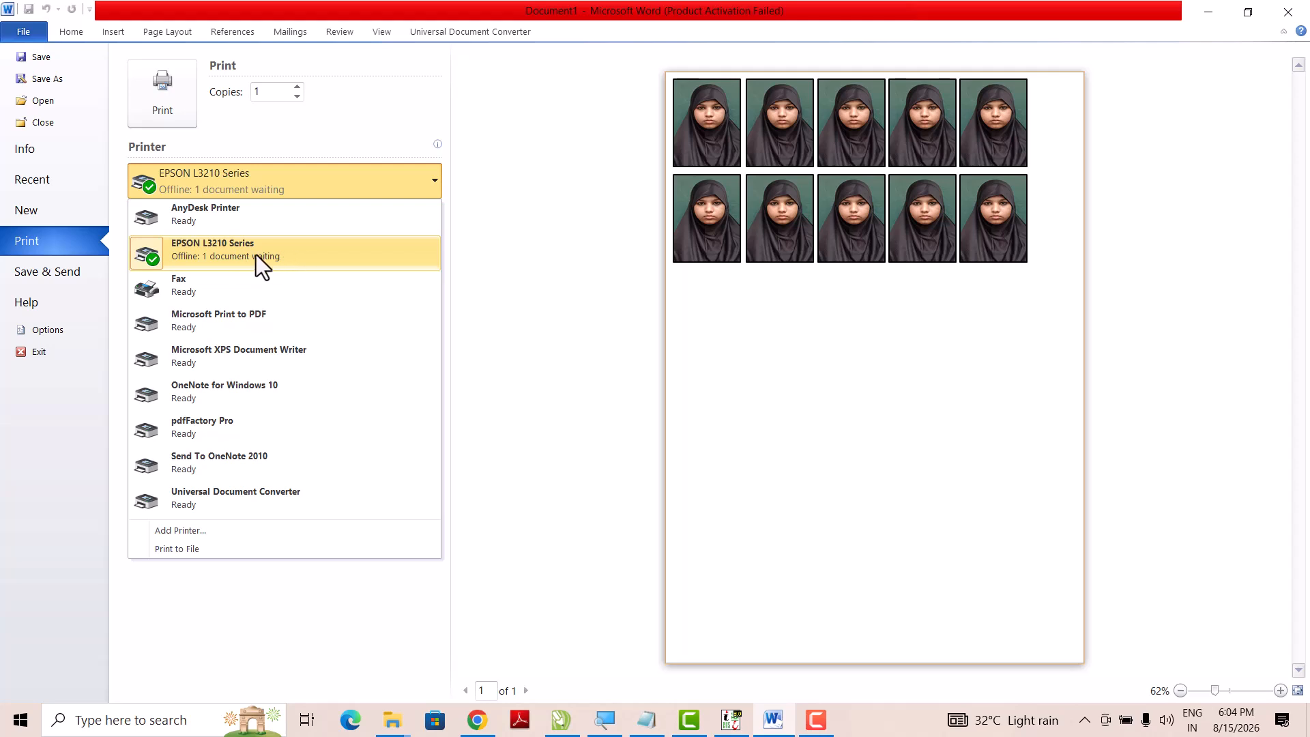
pyautogui.click(273, 252)
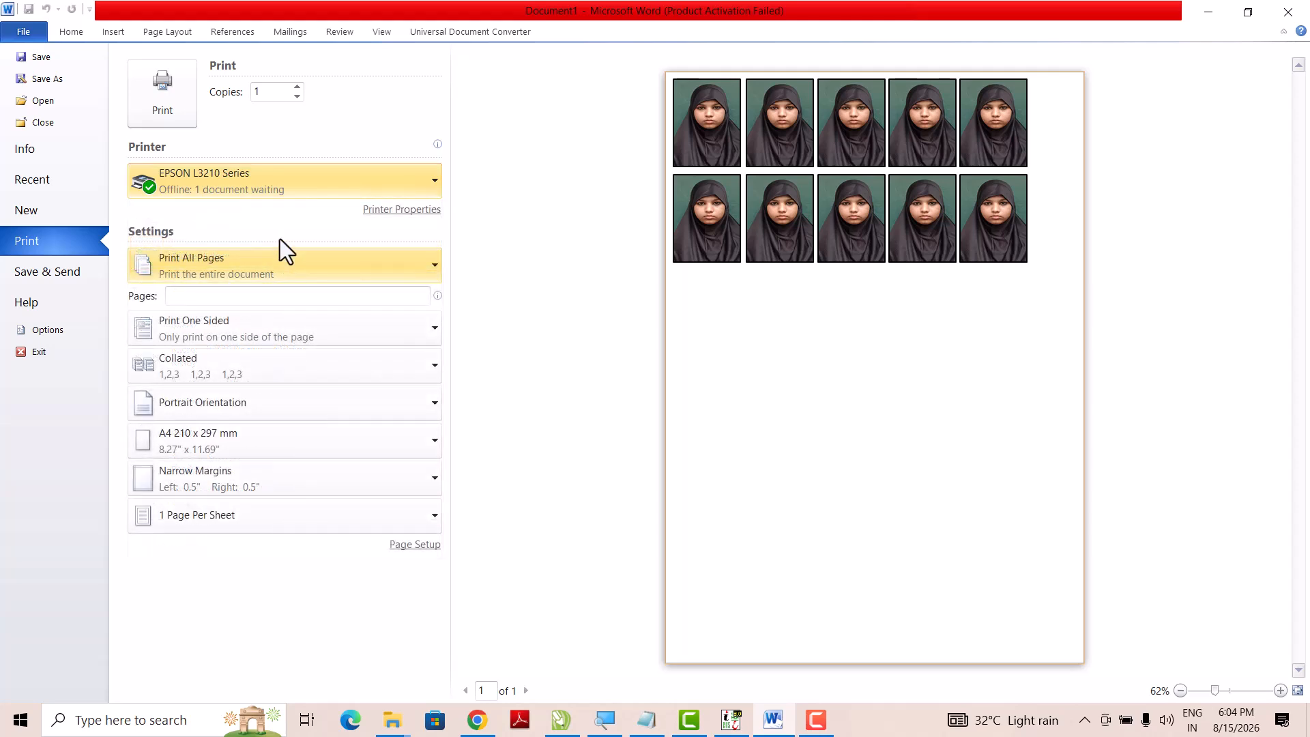
# Step: In the printer properties, choose A4 210 x 297 mm document size, Epson Matte paper and High quality, and cancel the dialog
pyautogui.click(398, 212)
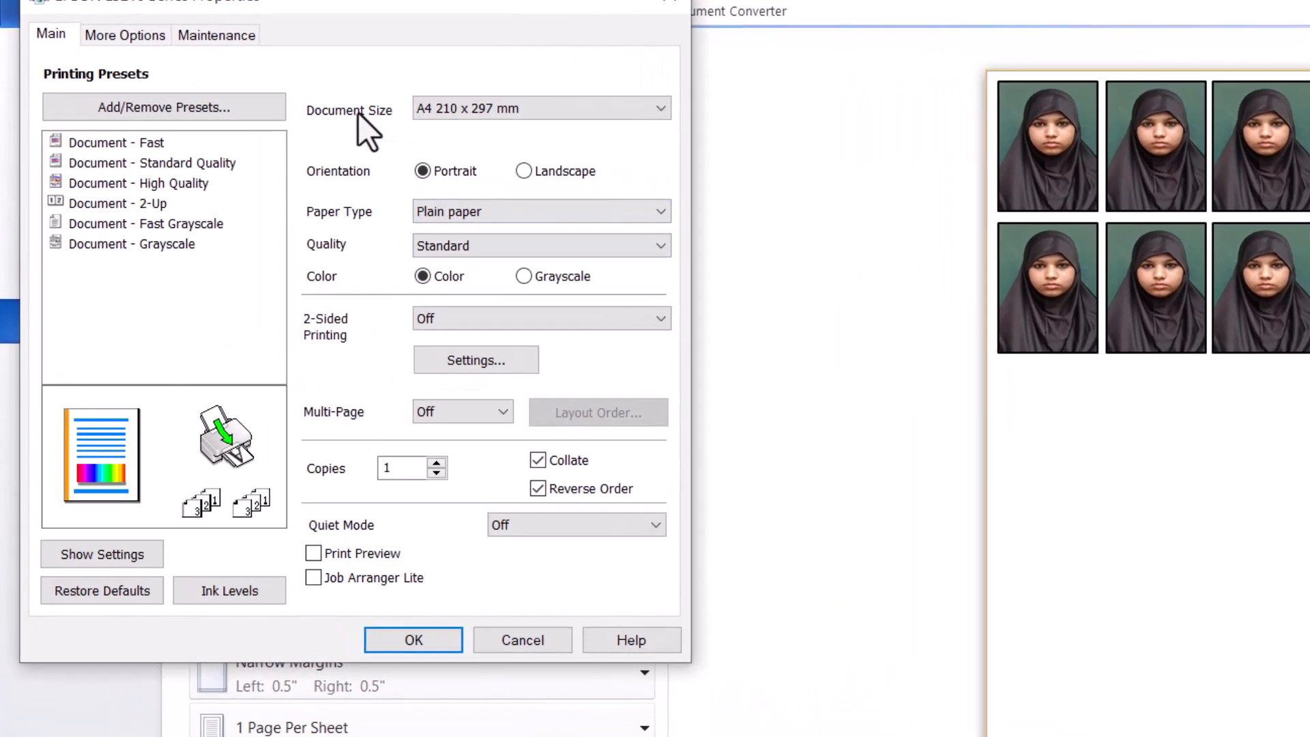
pyautogui.click(516, 109)
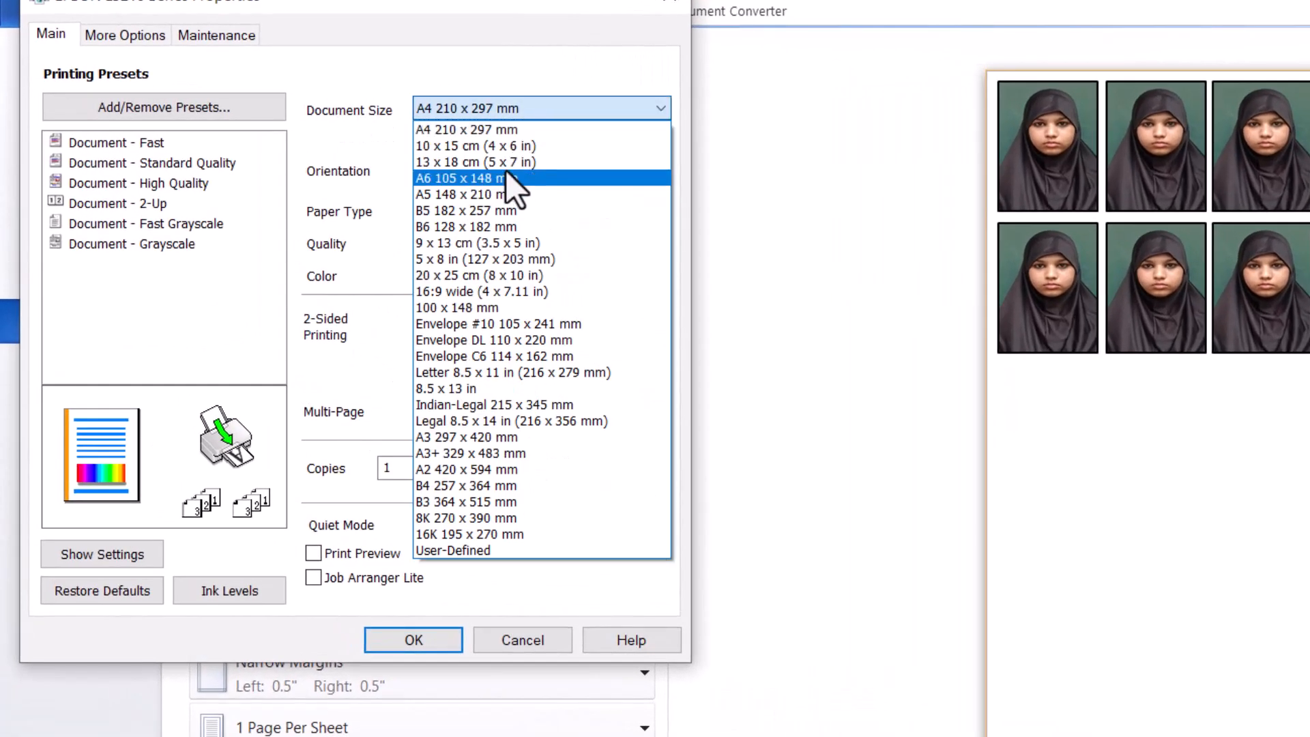
pyautogui.click(556, 132)
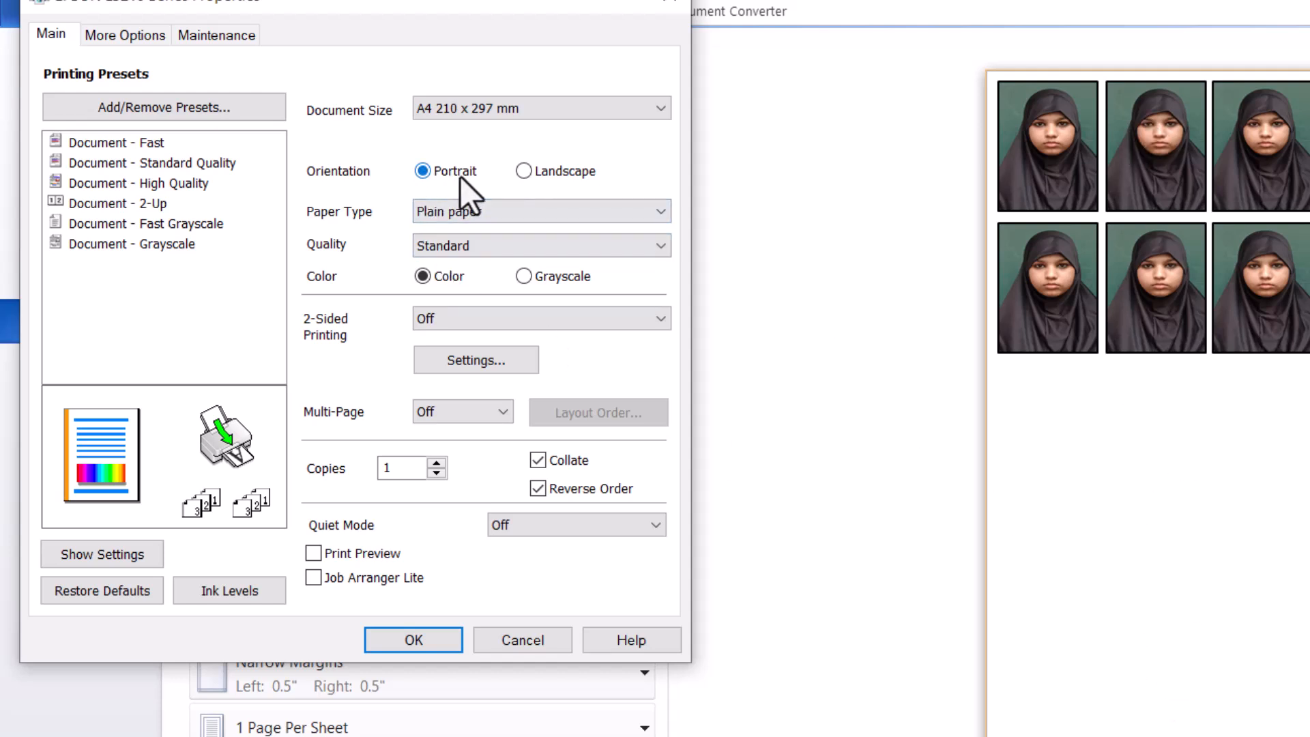
pyautogui.click(522, 213)
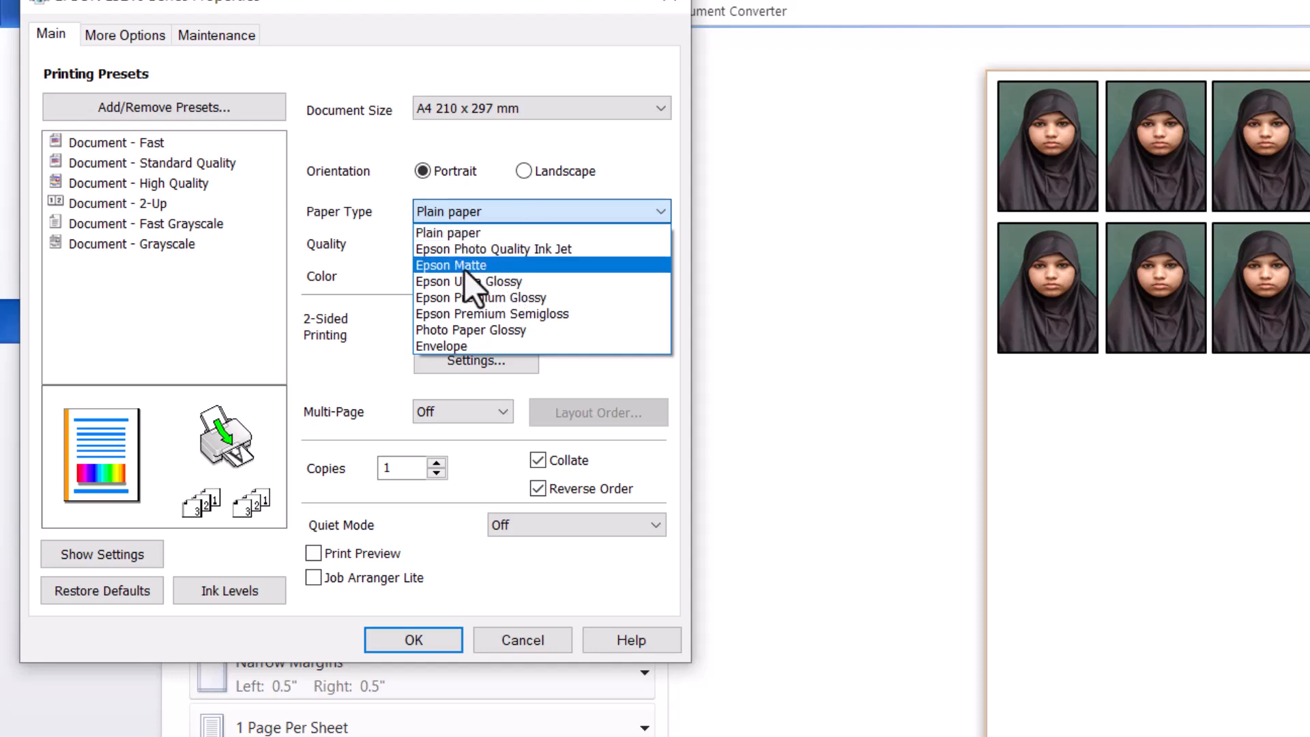
pyautogui.click(575, 264)
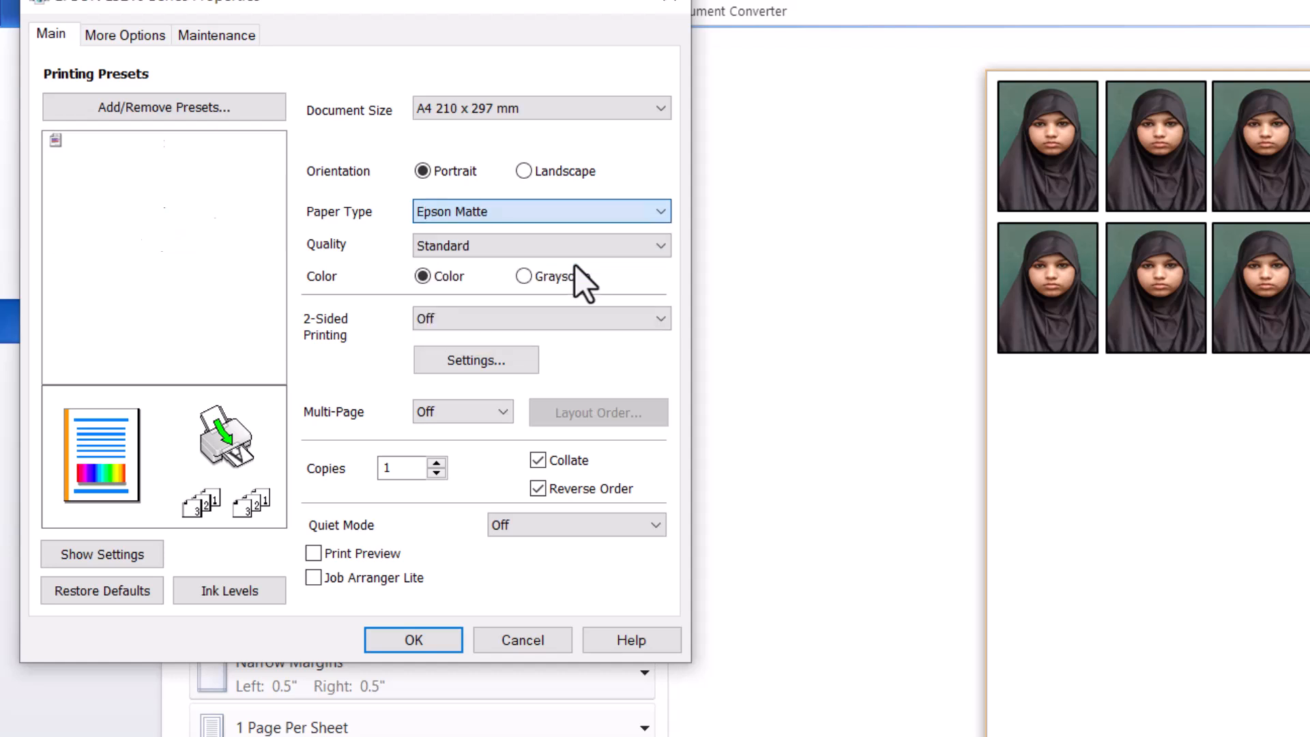
pyautogui.click(509, 247)
pyautogui.click(460, 283)
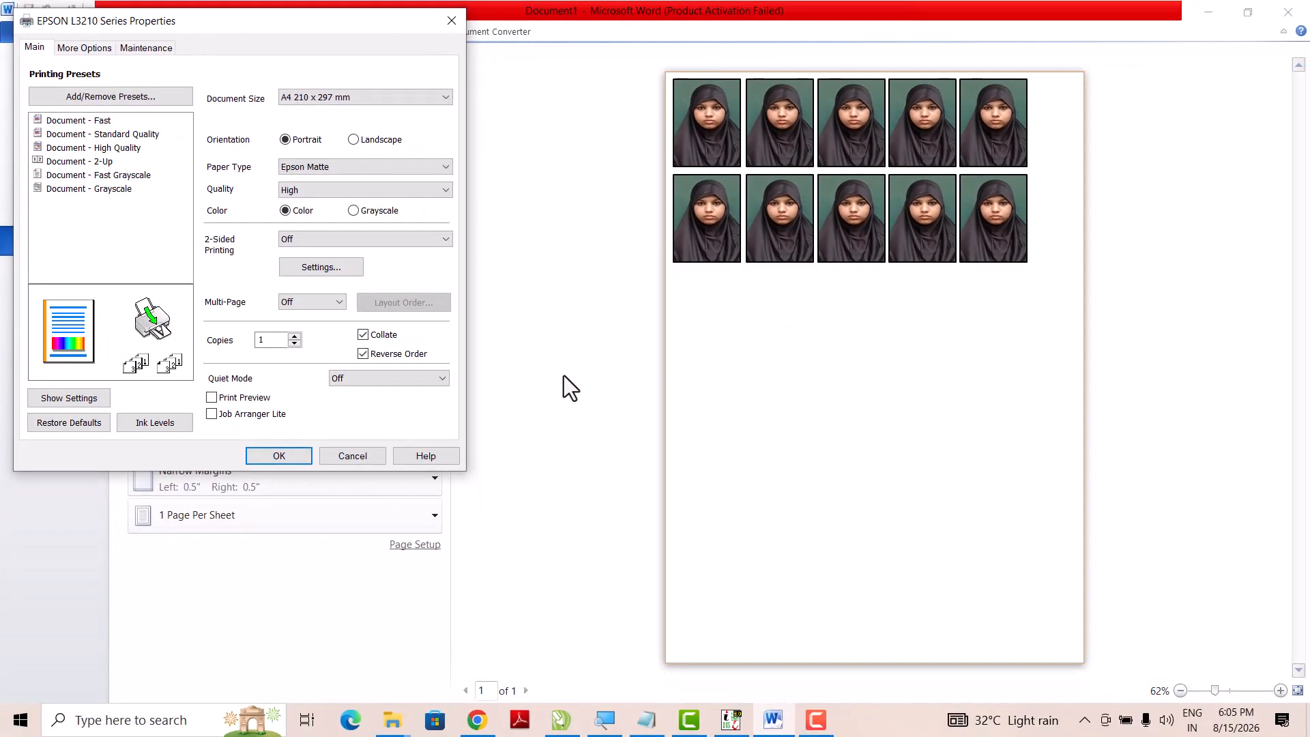
pyautogui.click(354, 454)
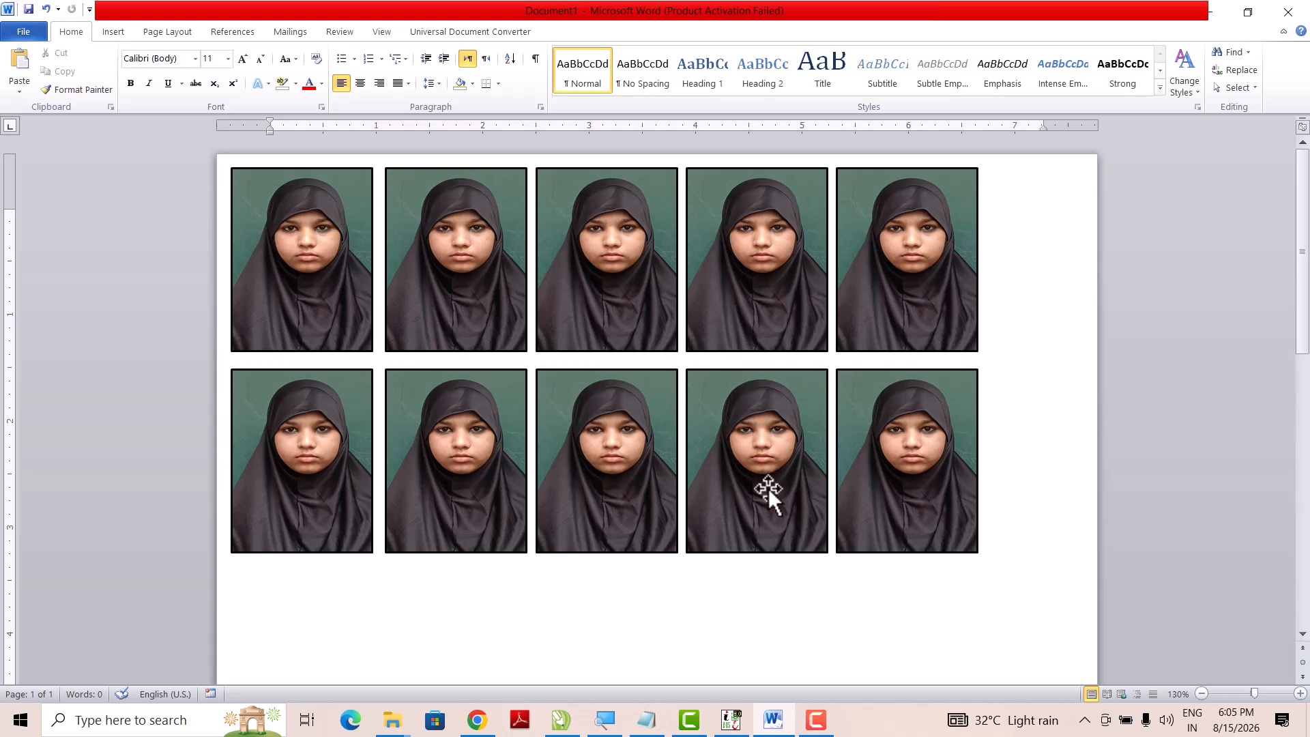
pyautogui.click(823, 721)
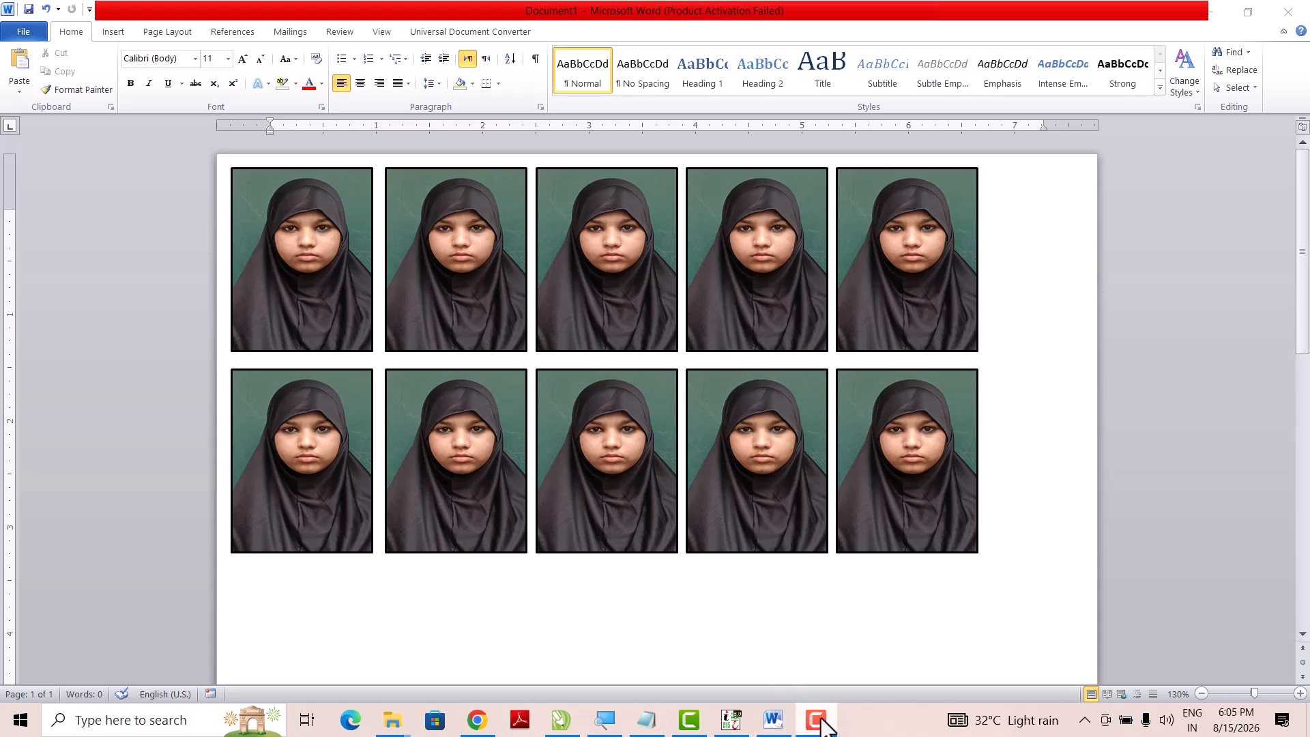